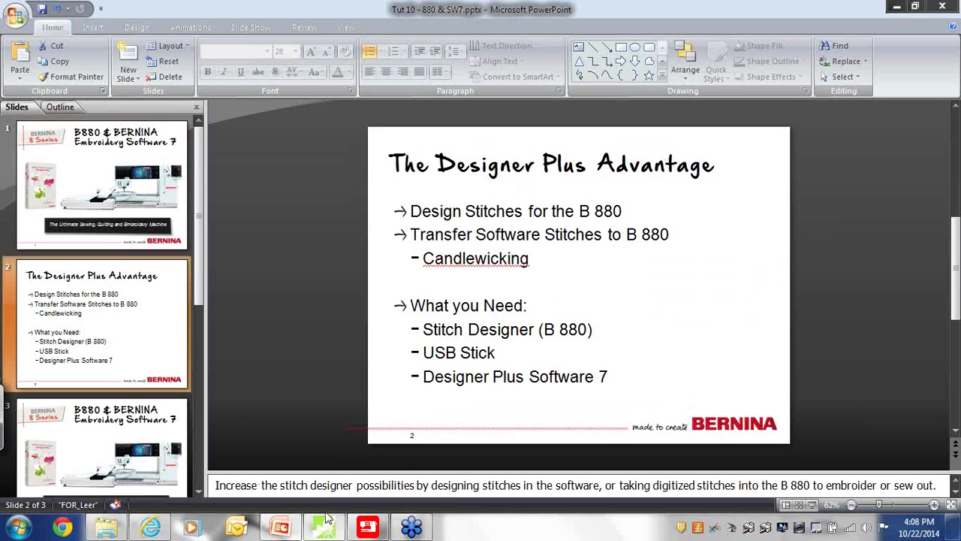
- Handwrite 'Susan' four times across the blank canvas as freehand stitch lines
left_click(328, 530)
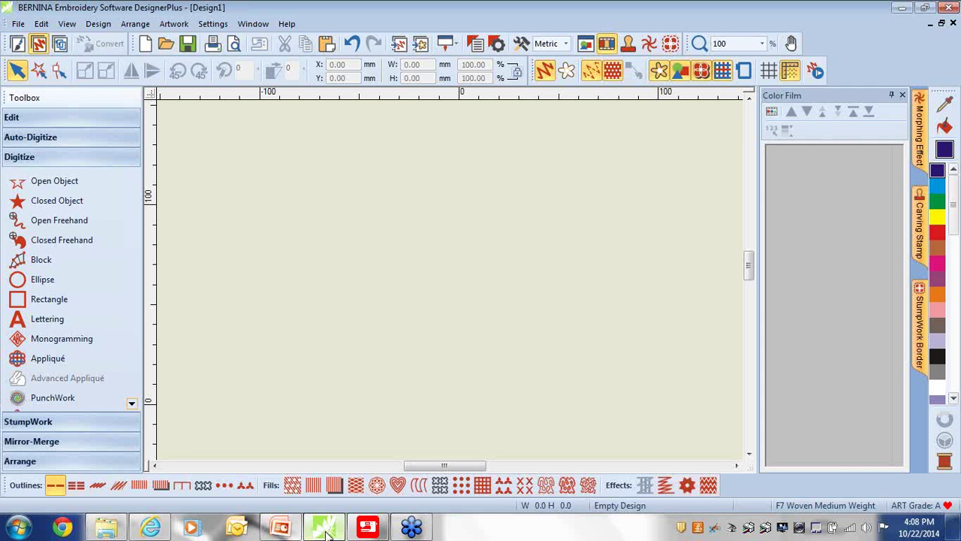
left_click(19, 222)
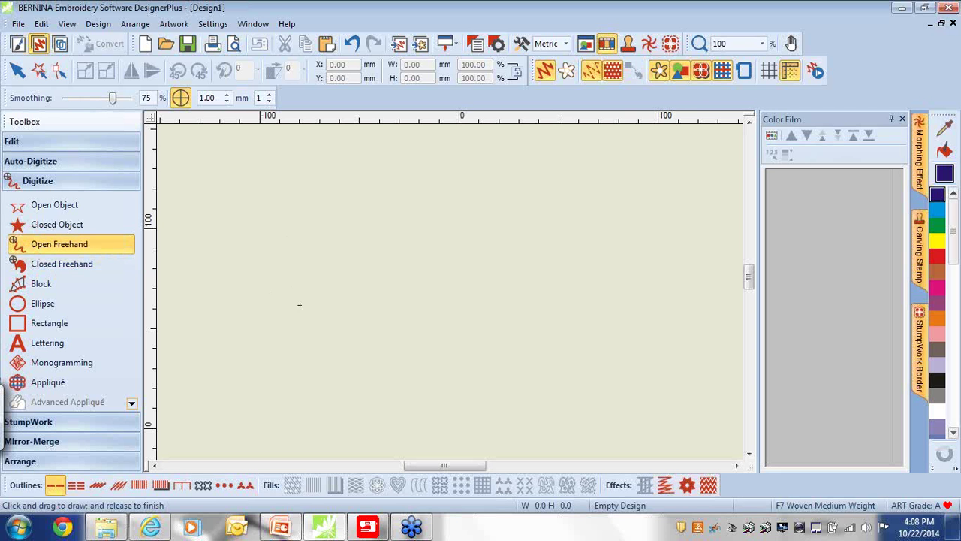
mouse_move(299, 304)
left_mouse_down()
mouse_move(334, 247)
mouse_move(330, 284)
mouse_move(303, 293)
mouse_move(351, 273)
mouse_move(345, 298)
mouse_move(371, 274)
mouse_move(373, 297)
mouse_move(396, 277)
mouse_move(424, 276)
mouse_move(414, 298)
mouse_move(447, 275)
mouse_move(446, 285)
mouse_move(469, 298)
mouse_move(487, 256)
left_mouse_up()
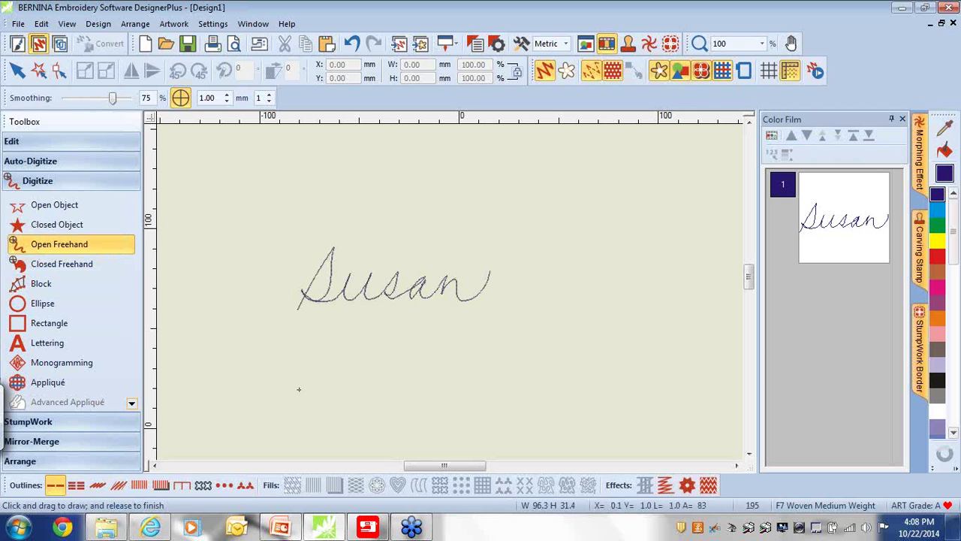
mouse_move(337, 348)
left_mouse_down()
mouse_move(302, 399)
mouse_move(297, 391)
mouse_move(331, 391)
mouse_move(359, 370)
mouse_move(384, 372)
mouse_move(381, 392)
mouse_move(401, 375)
mouse_move(410, 395)
mouse_move(450, 393)
mouse_move(464, 359)
left_mouse_up()
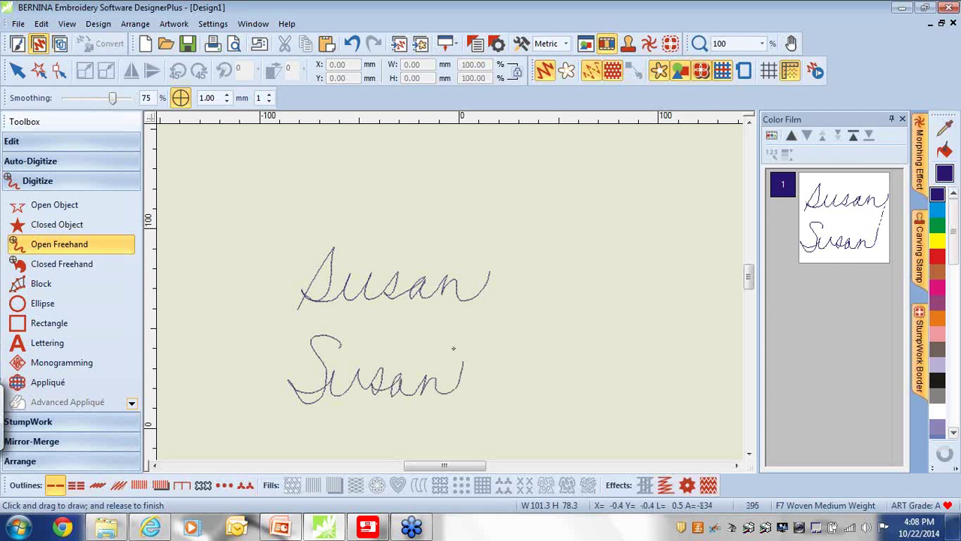
mouse_move(434, 174)
left_mouse_down()
mouse_move(422, 220)
mouse_move(469, 202)
mouse_move(487, 223)
mouse_move(509, 197)
mouse_move(499, 224)
mouse_move(531, 203)
mouse_move(530, 225)
mouse_move(549, 202)
mouse_move(579, 199)
left_mouse_up()
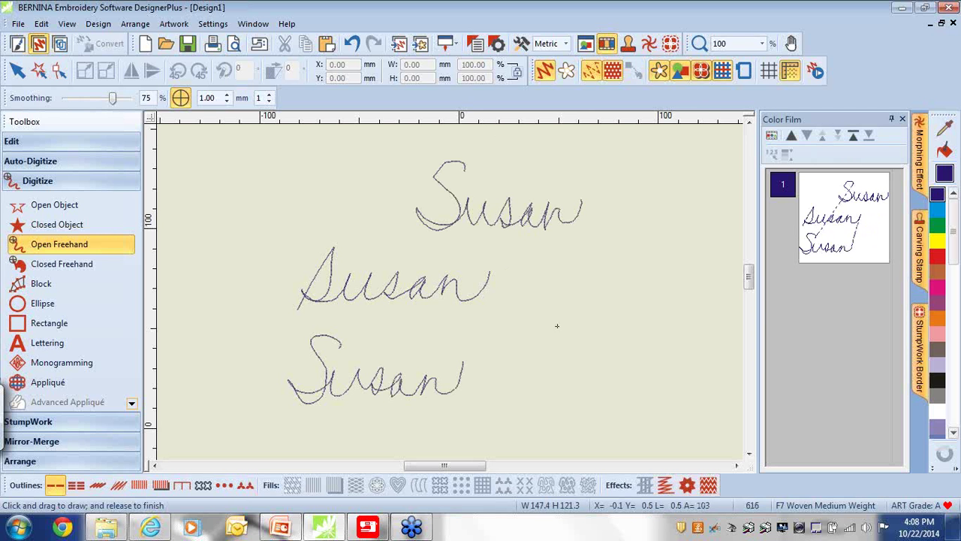
mouse_move(564, 285)
left_mouse_down()
mouse_move(519, 328)
mouse_move(560, 327)
mouse_move(572, 339)
mouse_move(588, 310)
mouse_move(612, 310)
mouse_move(613, 332)
mouse_move(625, 311)
mouse_move(627, 328)
mouse_move(678, 313)
left_mouse_up()
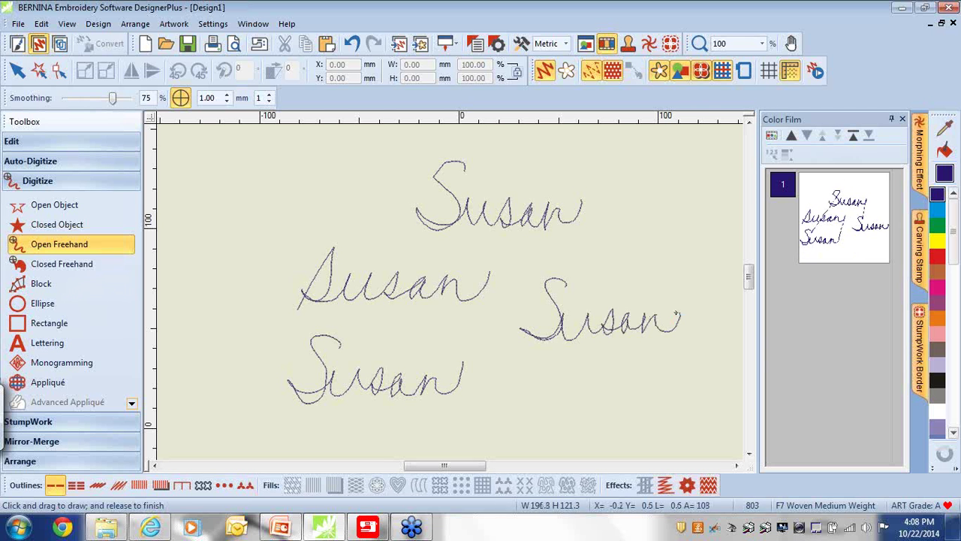
- Delete the right, middle and top Susan signatures, leaving the lower-left one selected
left_click(18, 71)
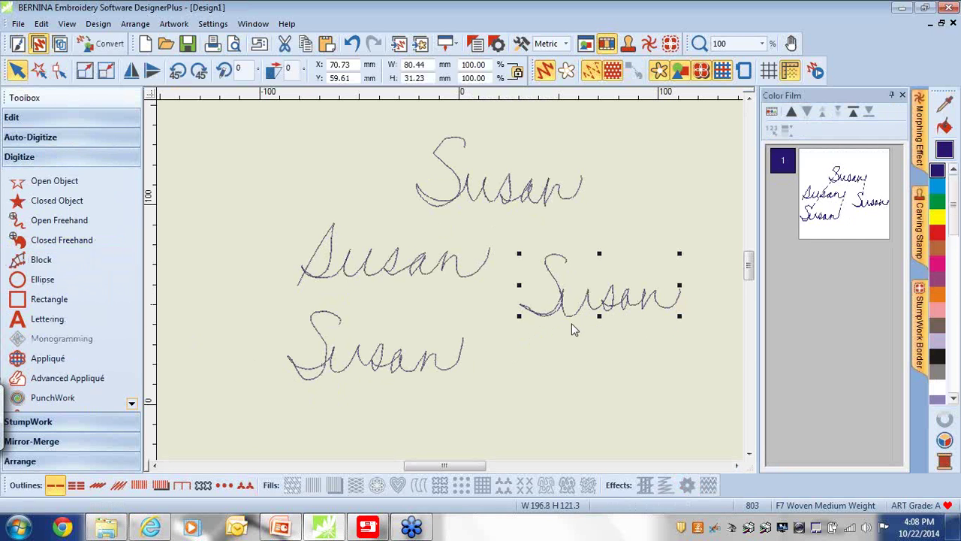
key("Delete")
left_click(417, 272)
key("Delete")
left_click(516, 199)
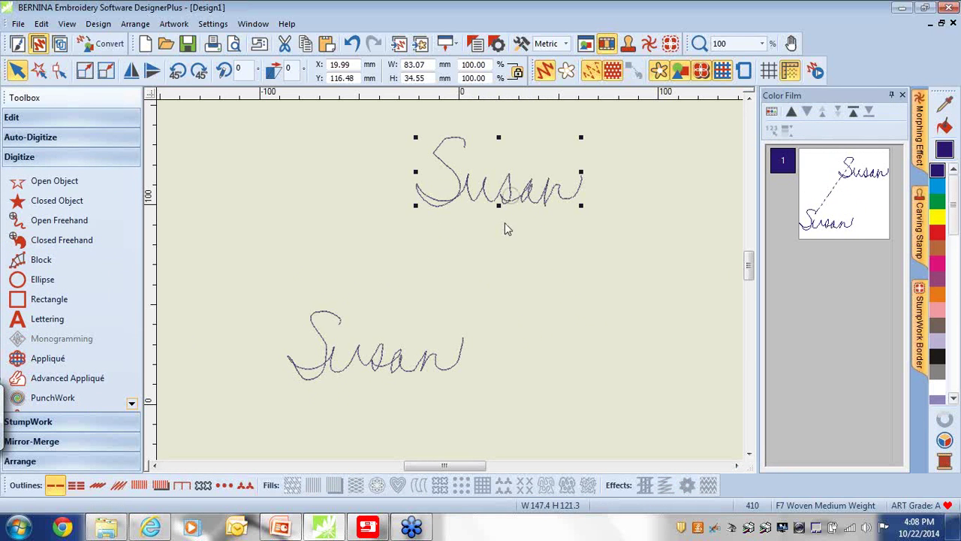
key("Delete")
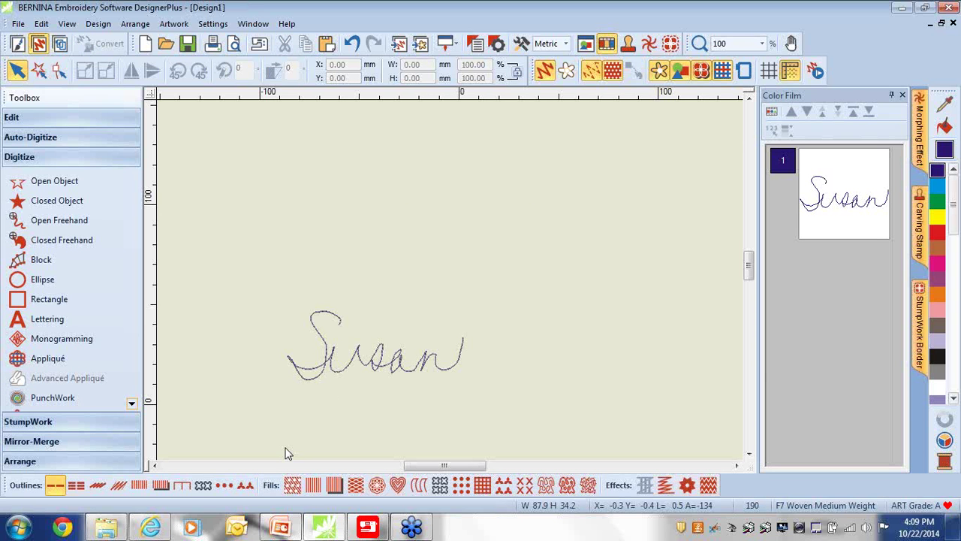
left_click(361, 363)
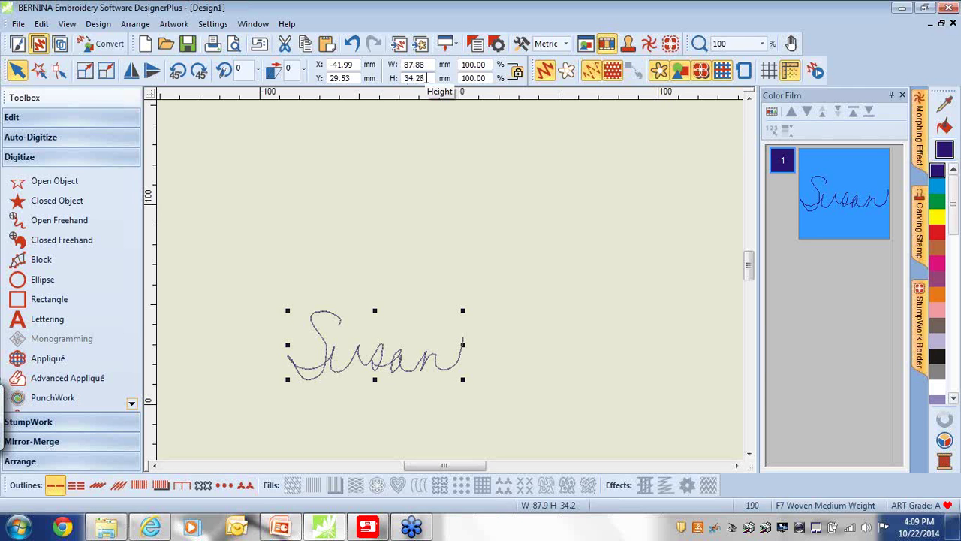
- Scale the signature proportionally to 9 mm tall (about 23.07 × 9.01 mm) and zoom in on it
double_click(413, 79)
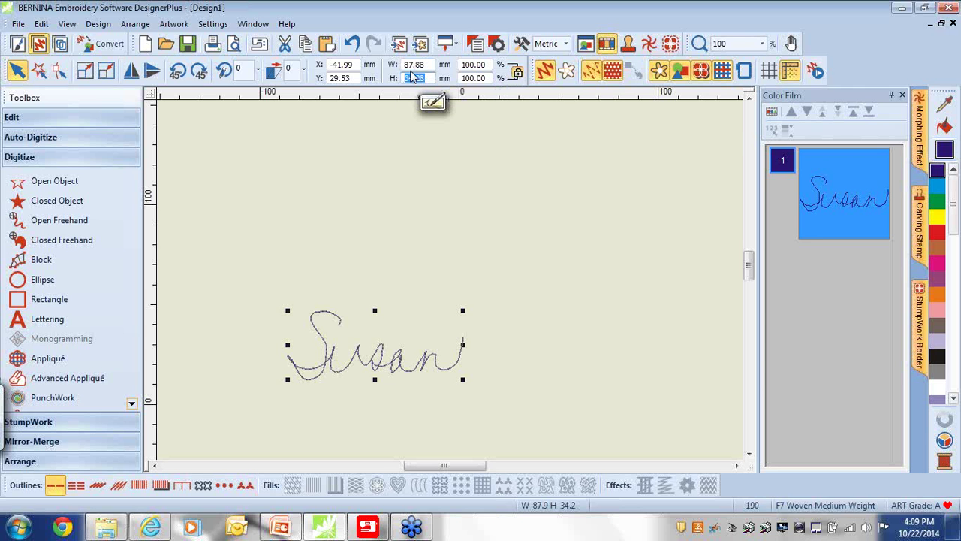
type("9")
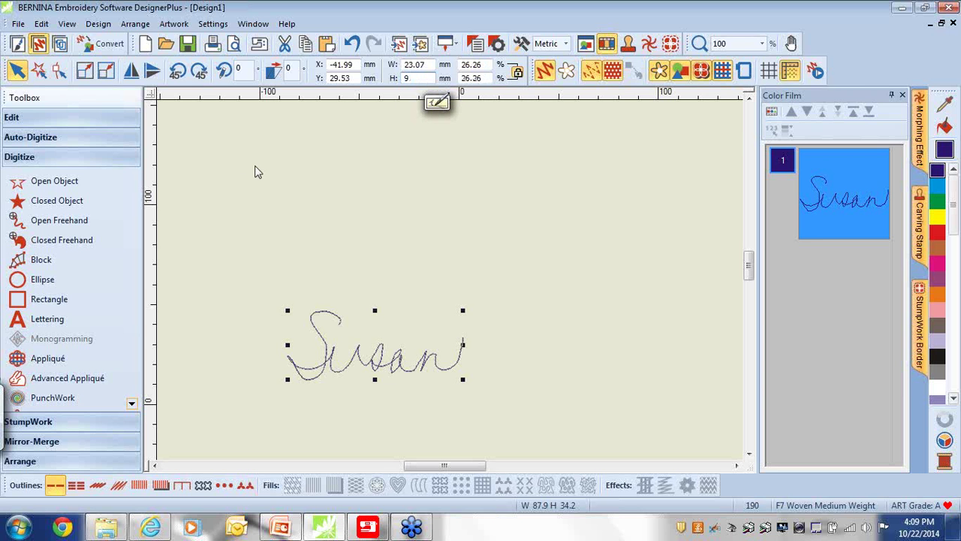
key("Return")
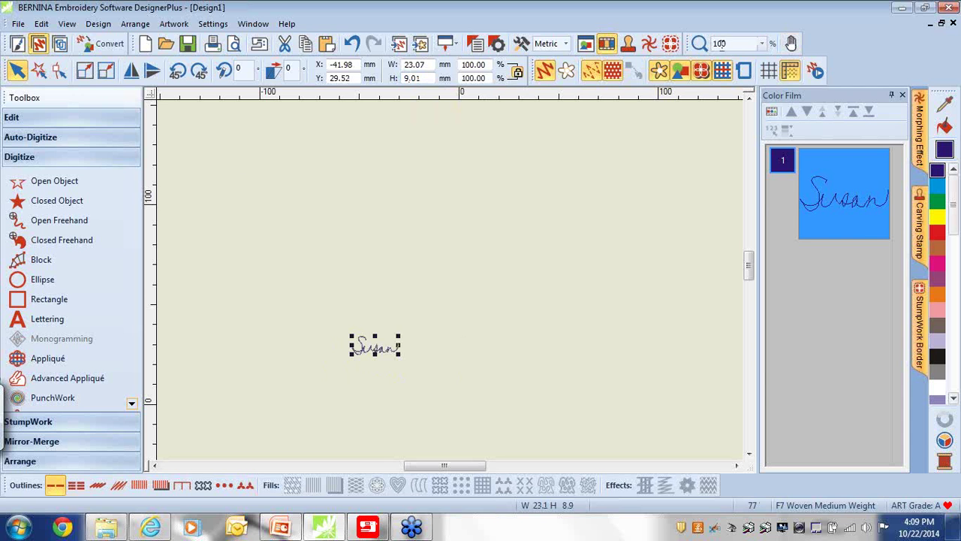
left_click(698, 43)
left_click_drag(295, 290, 479, 409)
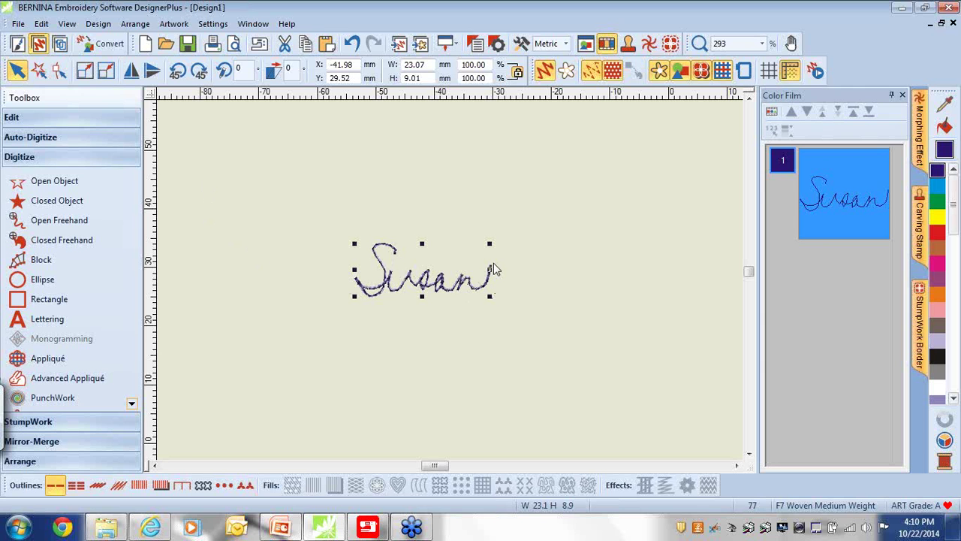
- Set Auto Start & End to the design's first stitch and last stitch
left_click(97, 25)
left_click(129, 72)
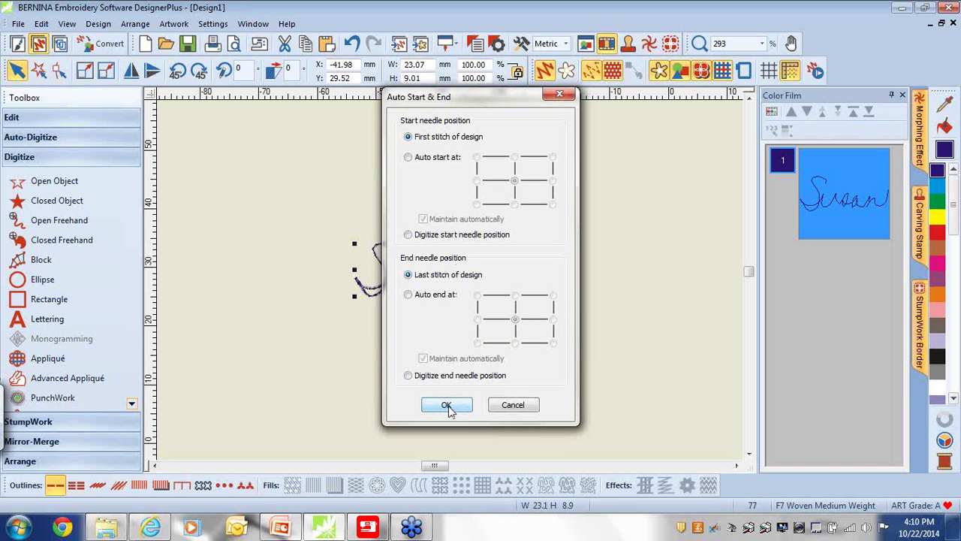
left_click(447, 406)
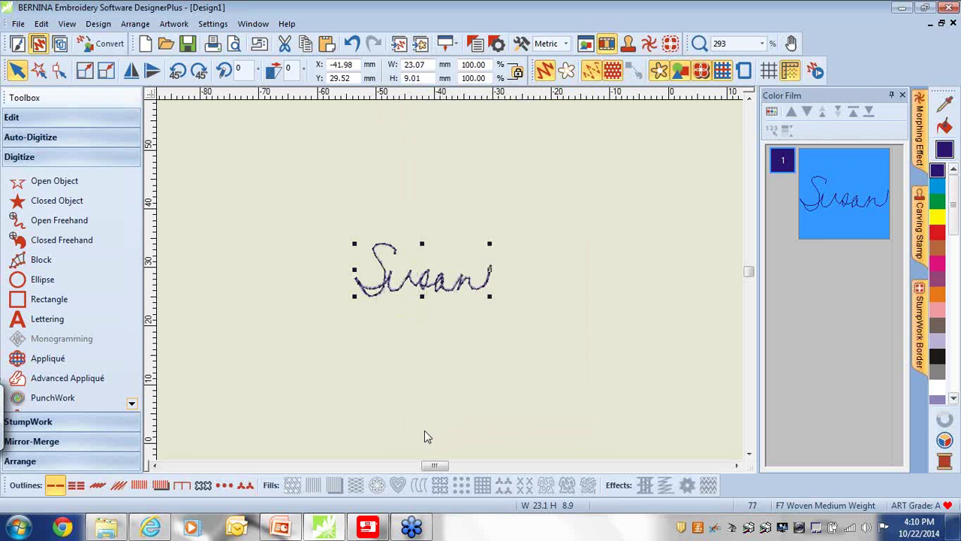
- Rotate the signature 45° clockwise twice so it stands vertical, then deselect it
left_click(199, 71)
left_click(199, 72)
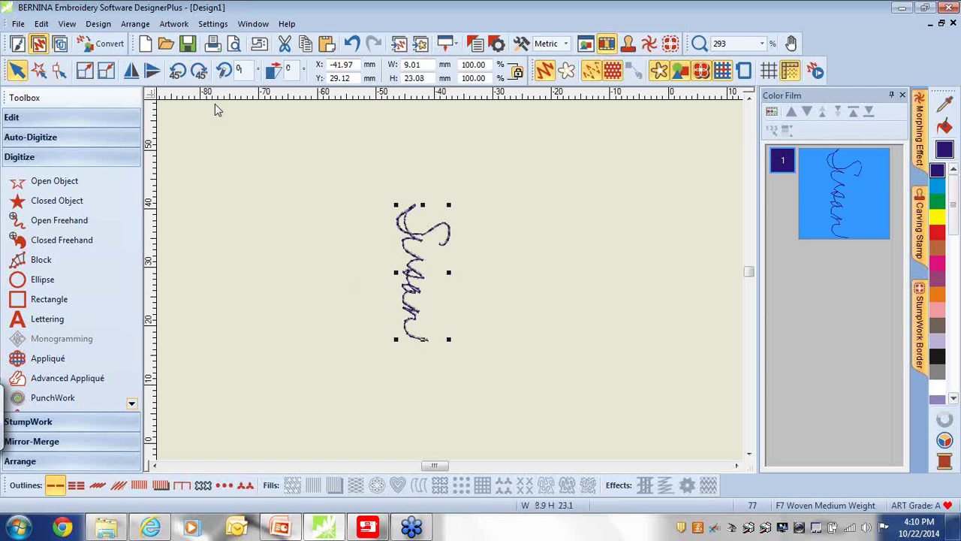
left_click(199, 158)
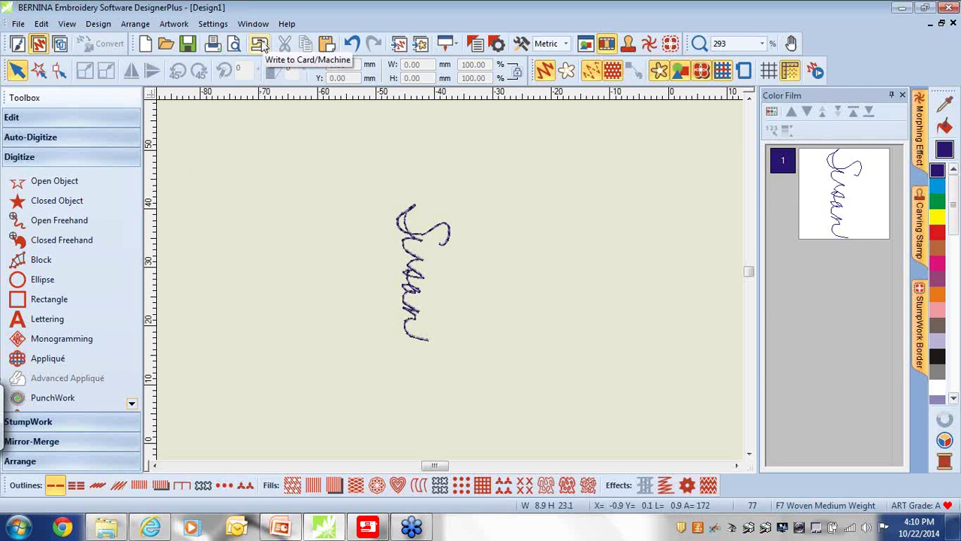
- Start Write to Card/Machine, close Device Selection, and minimize the embroidery software
left_click(261, 45)
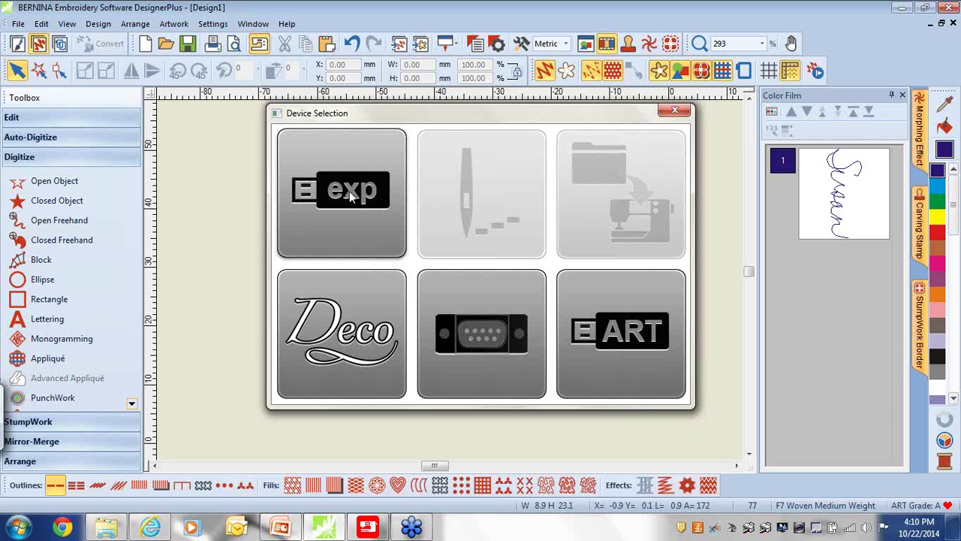
left_click(673, 113)
left_click(899, 9)
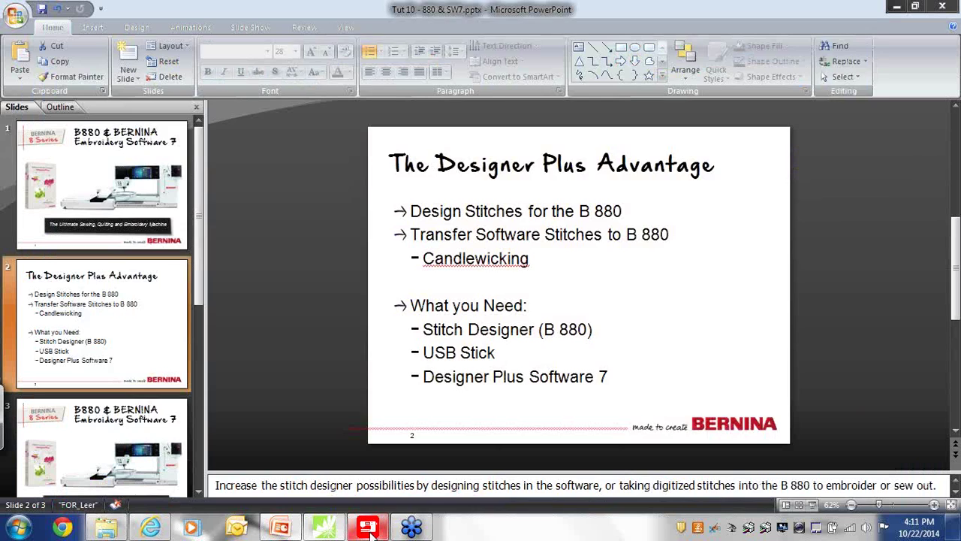
- In the B 880 emulator, open the personal memory folder of imported designs
left_click(411, 526)
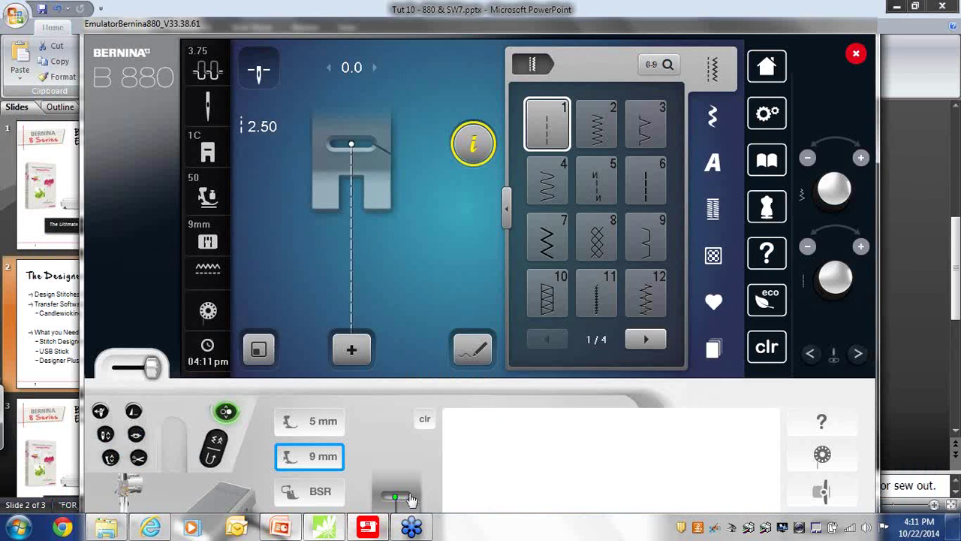
left_click(712, 305)
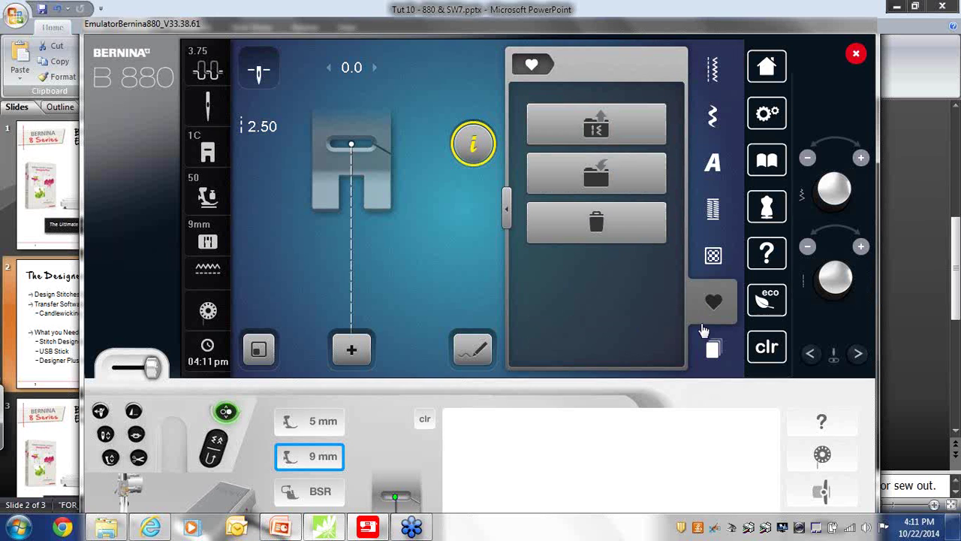
left_click(612, 128)
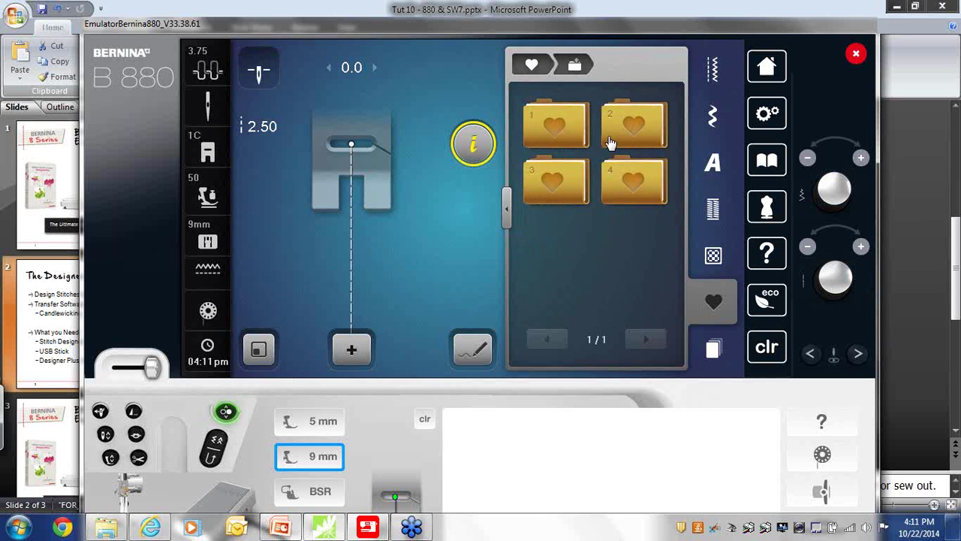
left_click(508, 217)
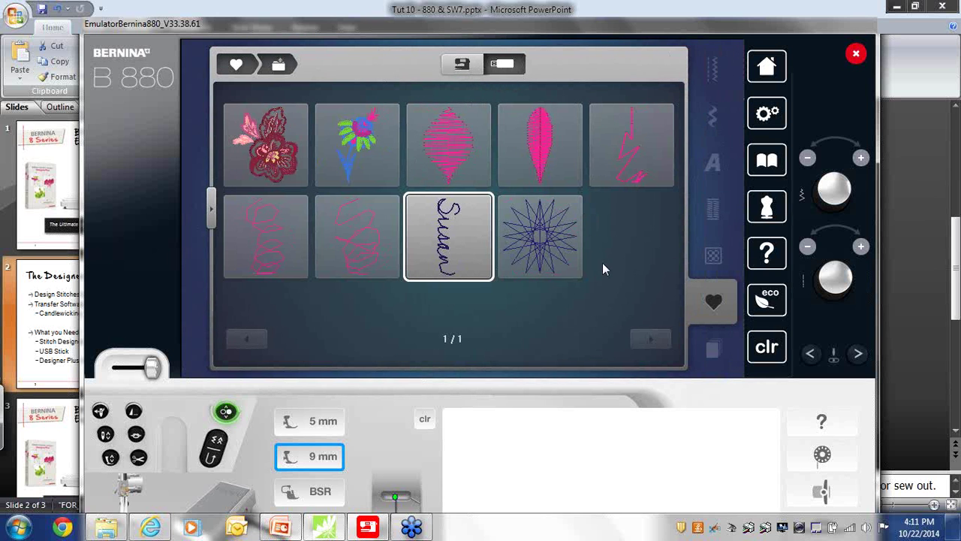
- Load the vertical Susan signature as the current stitch and limit it to one pattern repeat
left_click(450, 242)
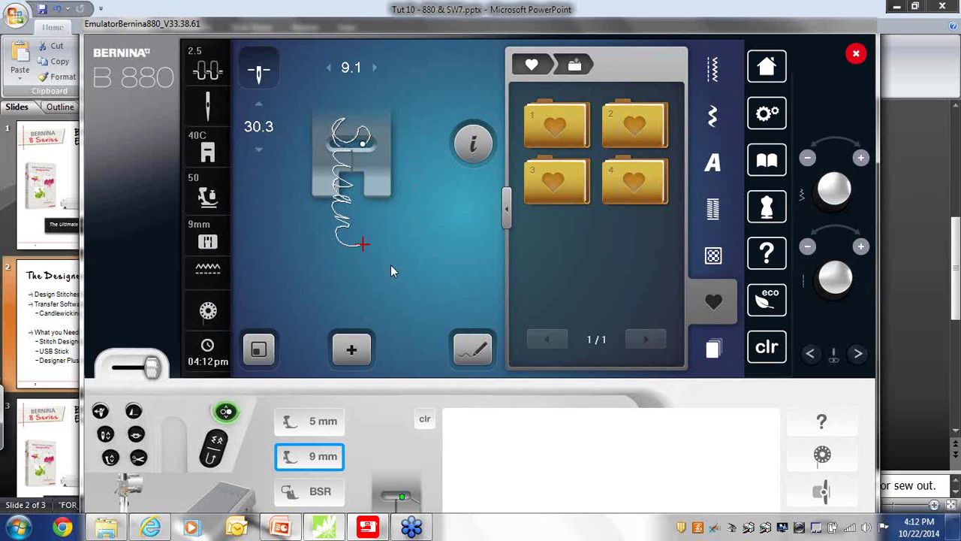
left_click(466, 168)
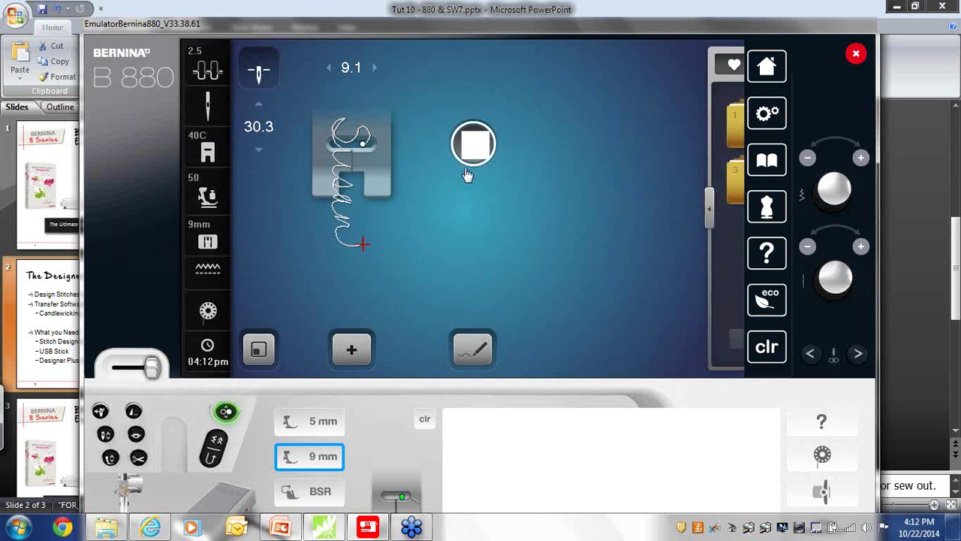
left_click(591, 120)
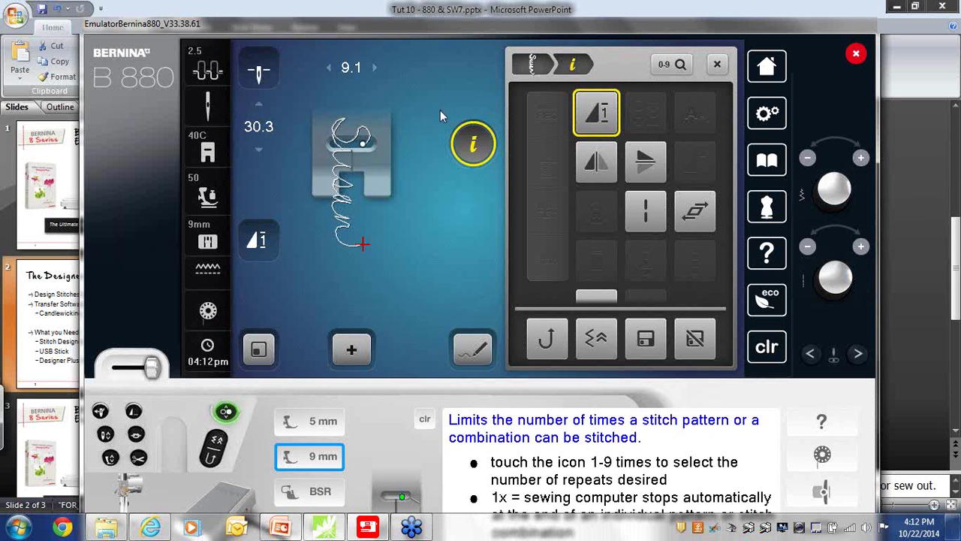
- Open the Susan design from the heart folder in the emulator's embroidery mode
left_click(762, 69)
left_click(568, 193)
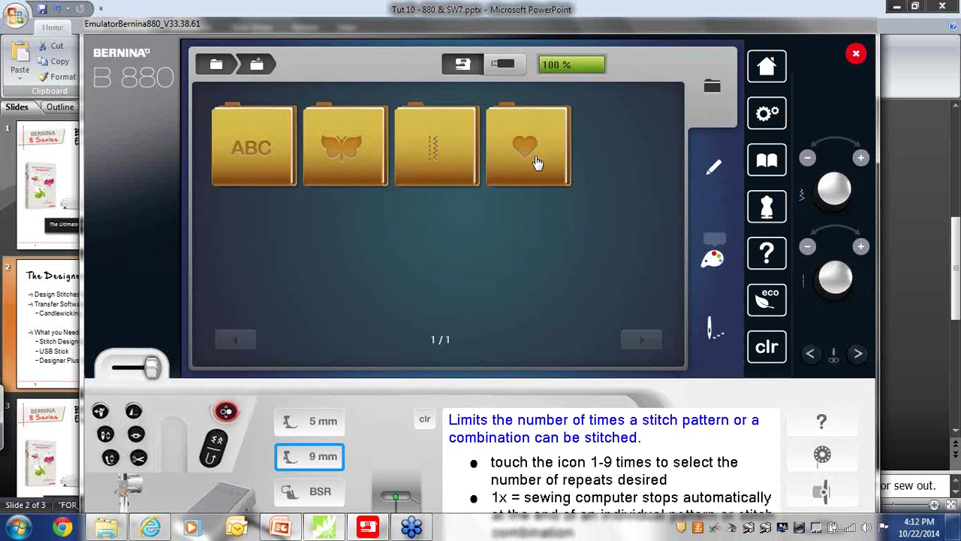
left_click(537, 160)
left_click(234, 157)
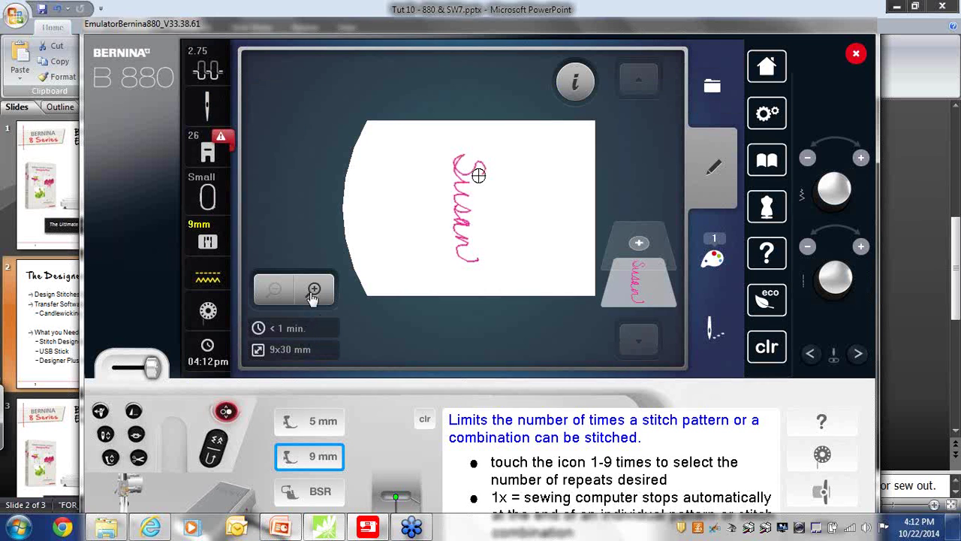
- Return to the PowerPoint presentation and show slide 3
mouse_move(314, 295)
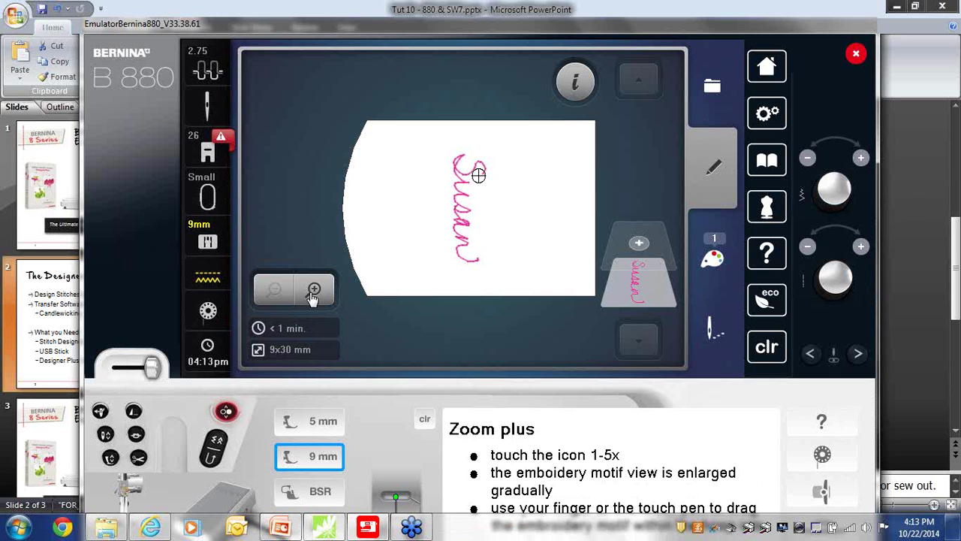
left_click(54, 447)
left_click(131, 434)
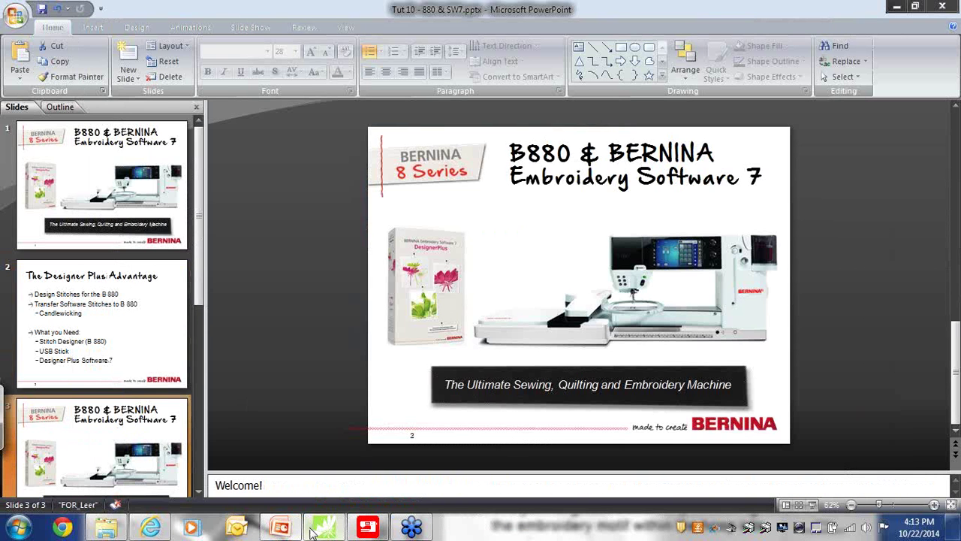